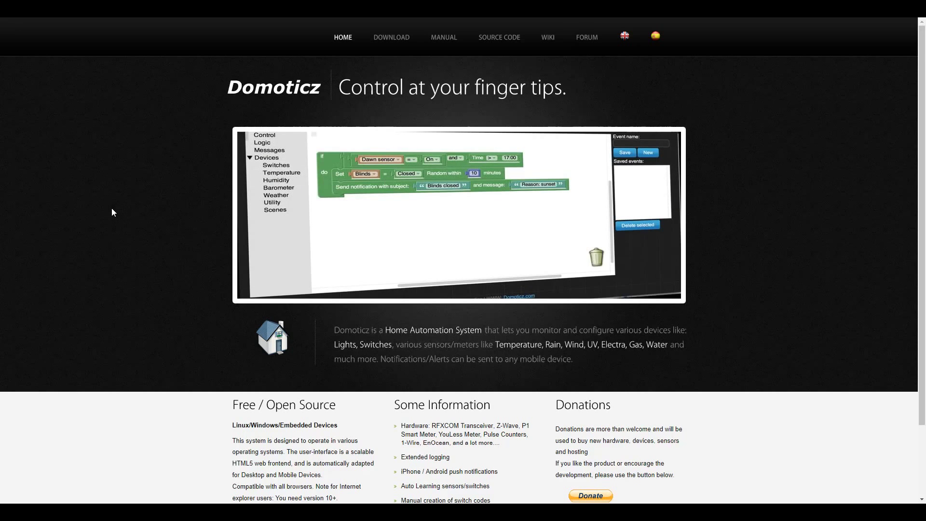
Scroll down the Domoticz homepage and back up to the top
scroll(111, 207, "down", 2)
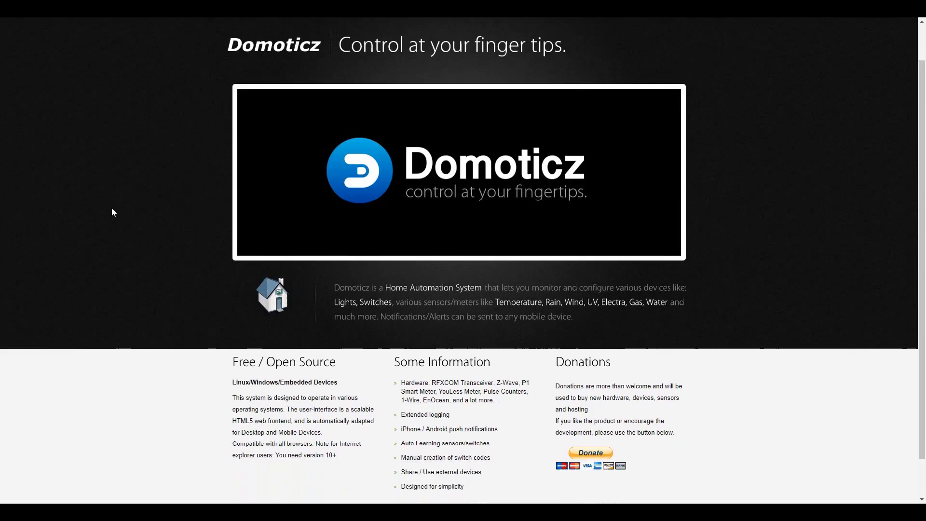
scroll(111, 206, "up", 2)
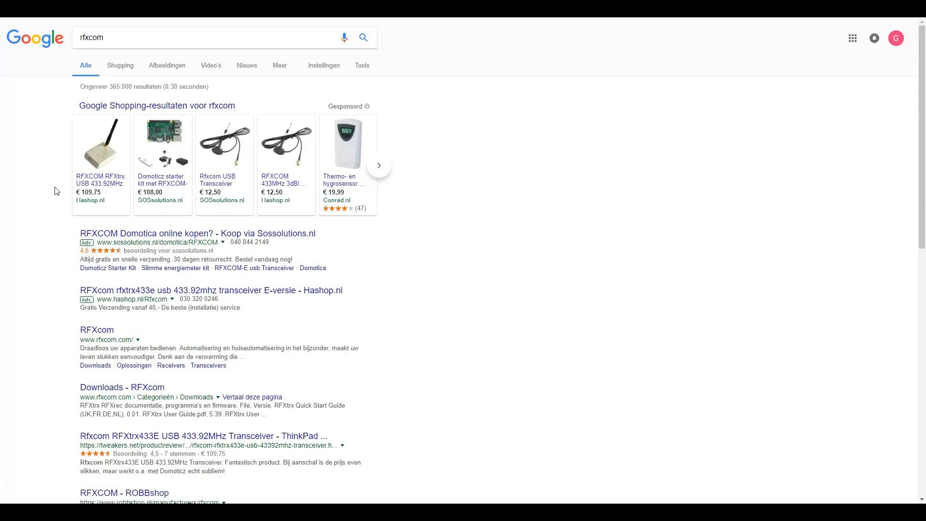
Return to Synology DSM's Package Center showing Download, Audio, Photo and Video Station
mouse_move(94, 164)
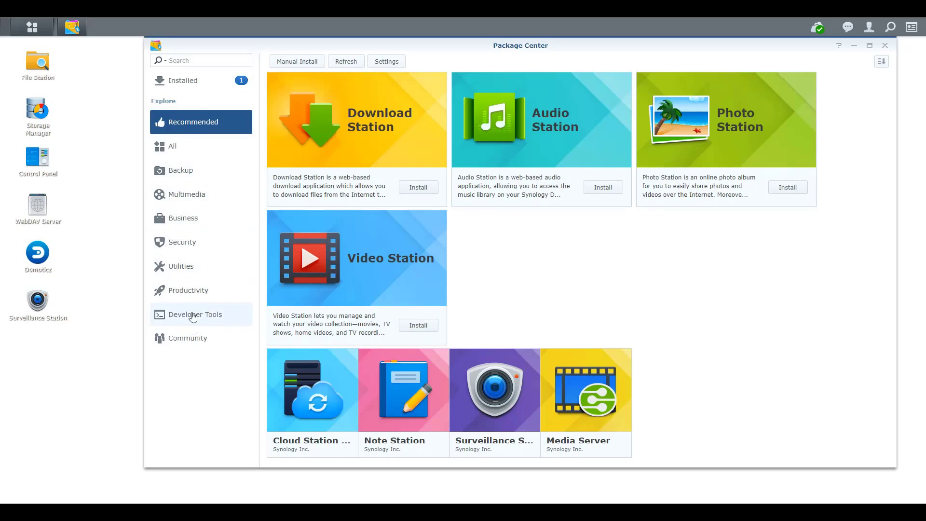
left_click(203, 62)
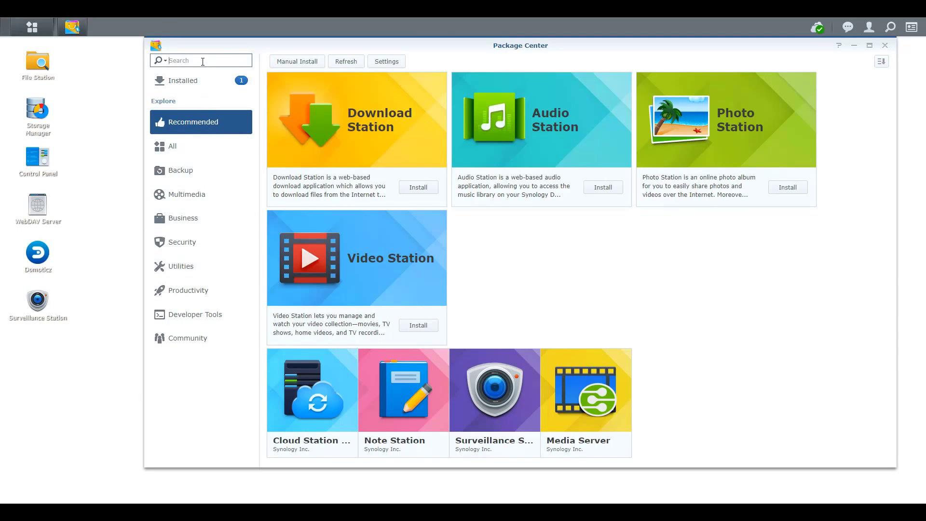
type("domotica")
key("Return")
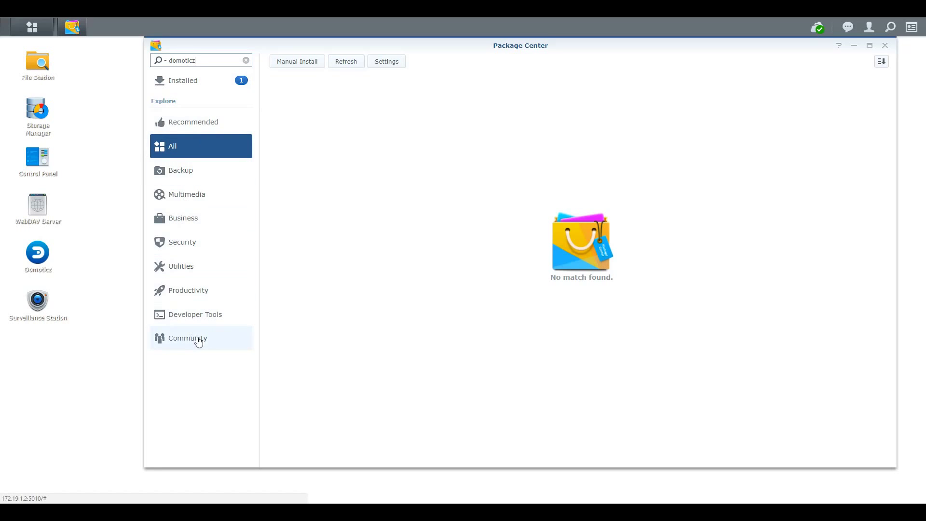
left_click(187, 123)
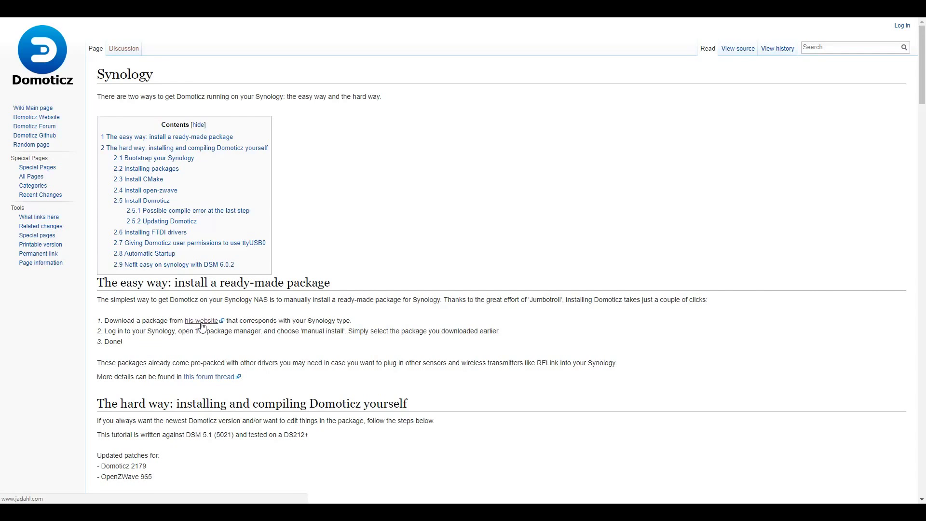
Follow the 'his website' link under The easy way to Jadahl's Synology package site
left_click(201, 322)
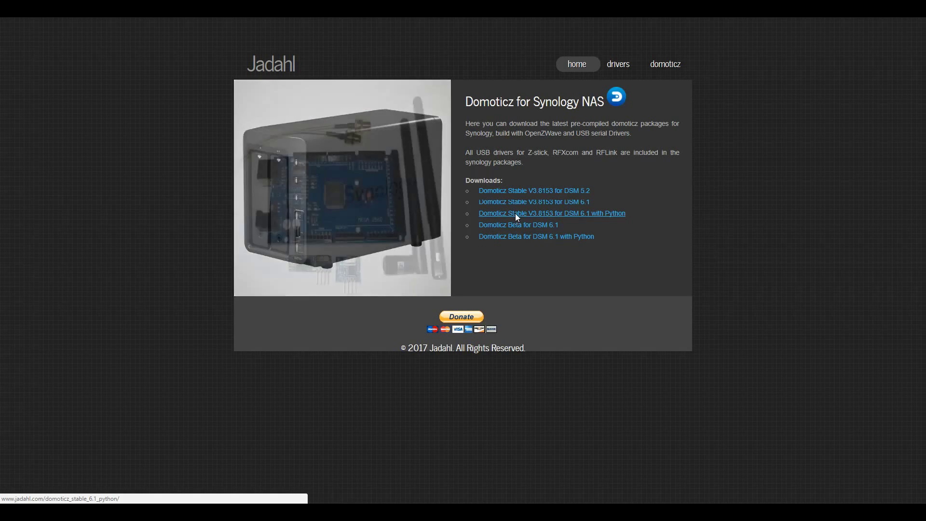
Download the Stable V3.8153 DSM 6.1 Python package for the DS210j, then return to DSM
left_click(516, 213)
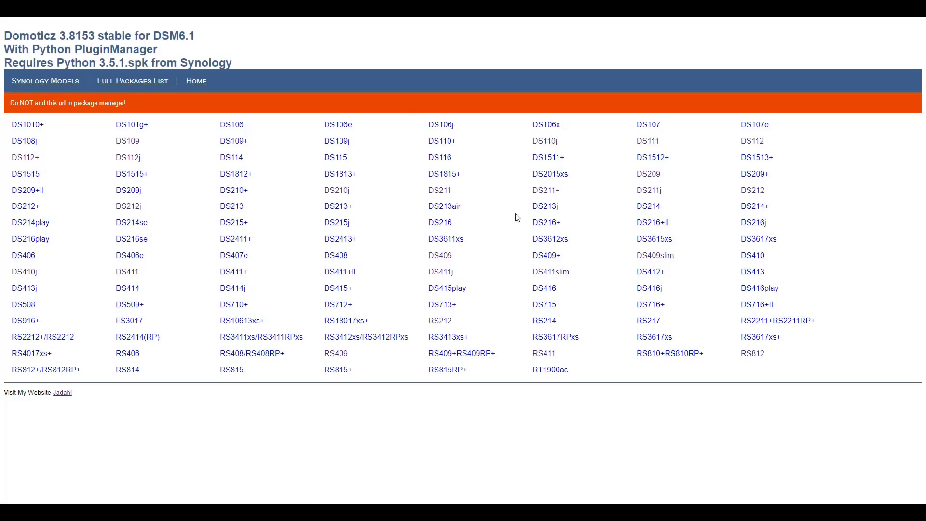
left_click(344, 195)
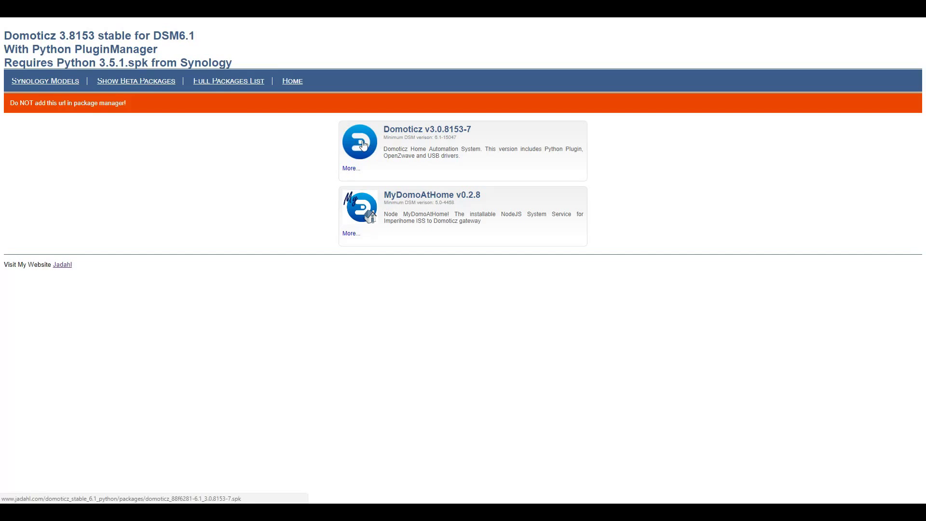
left_click(366, 140)
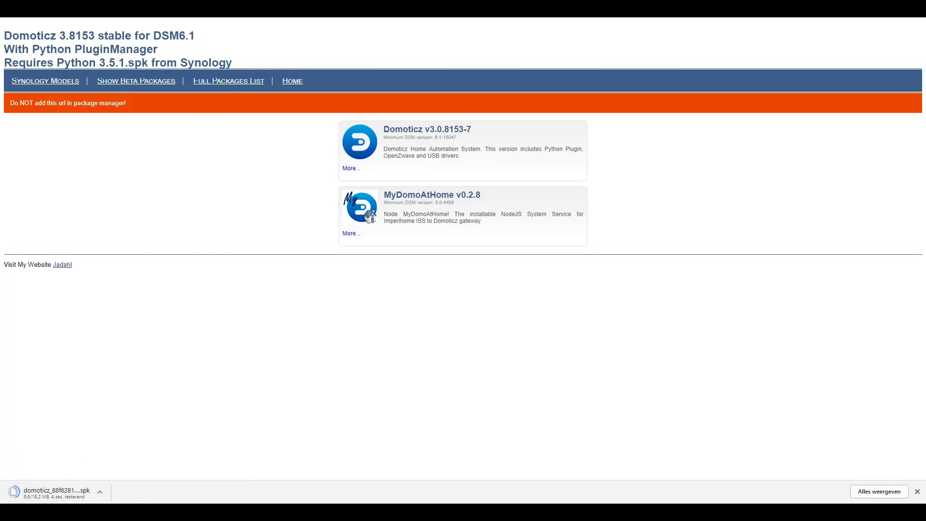
key("ctrl+Tab")
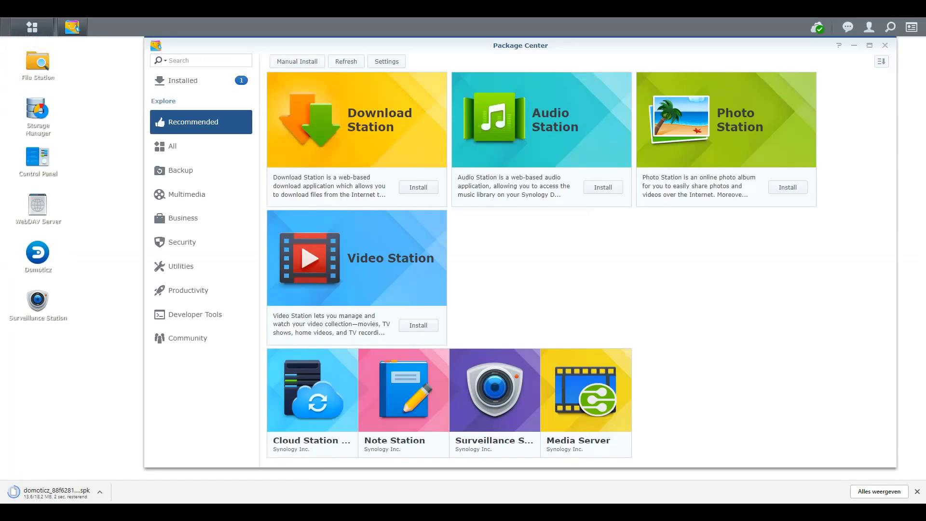
Begin a Manual Install in Package Center and browse the computer for the .spk file
left_click(295, 62)
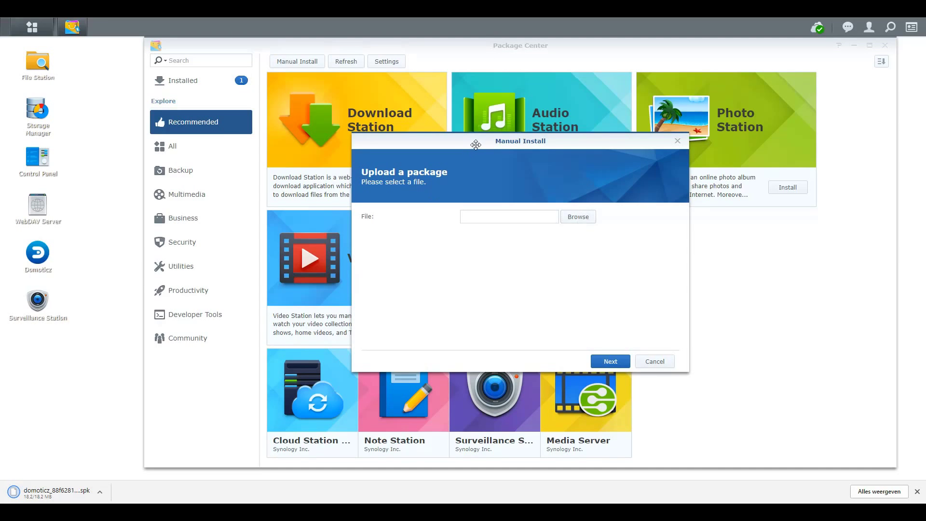
left_click_drag(476, 145, 345, 118)
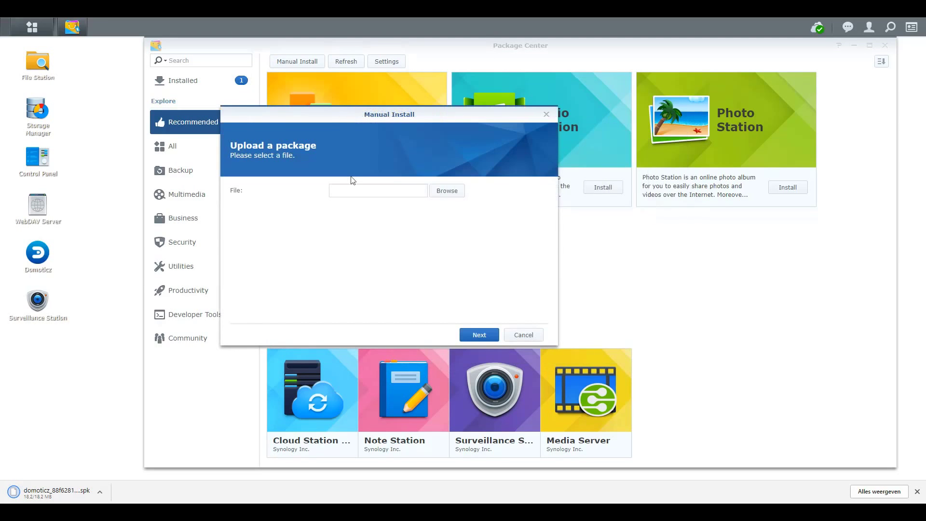
left_click(447, 191)
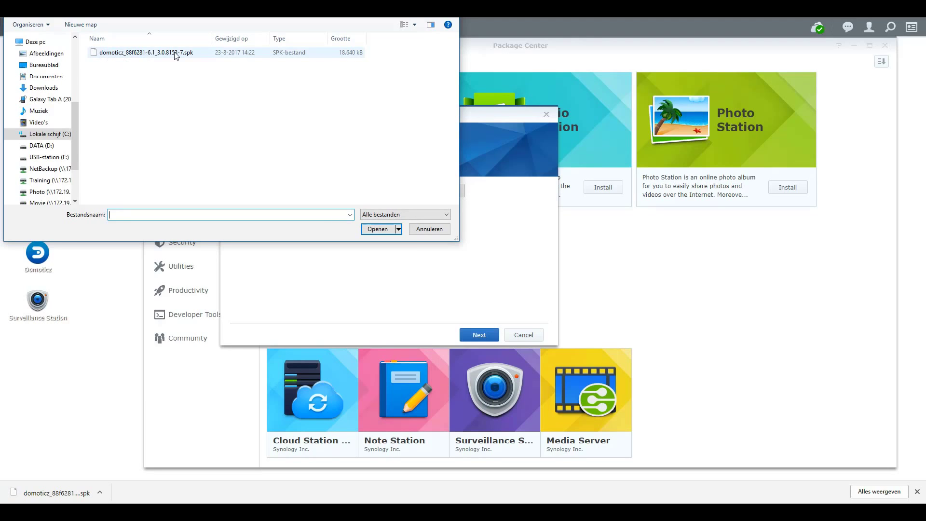
Choose domoticz_88f6281-6.1_3.0.8153-7.spk in the file picker for the manual install upload
left_click(122, 56)
left_click(392, 229)
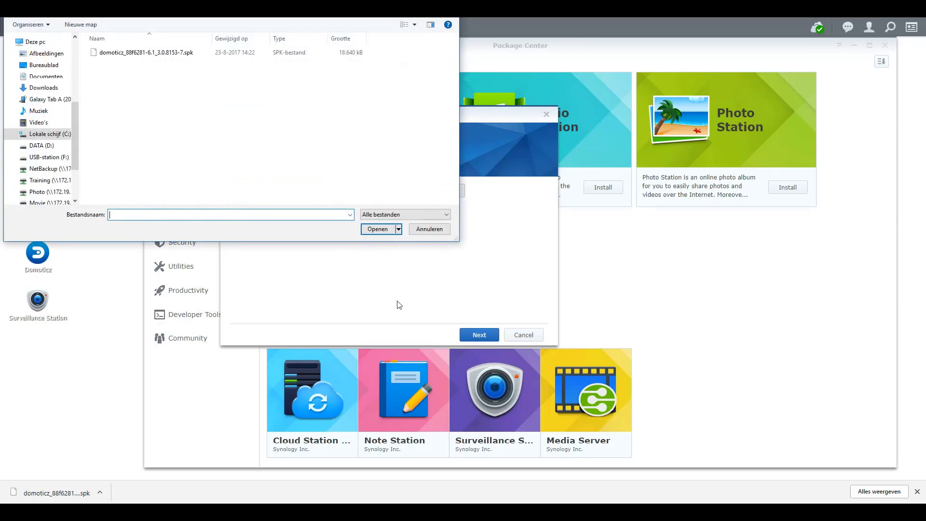
left_click(163, 53)
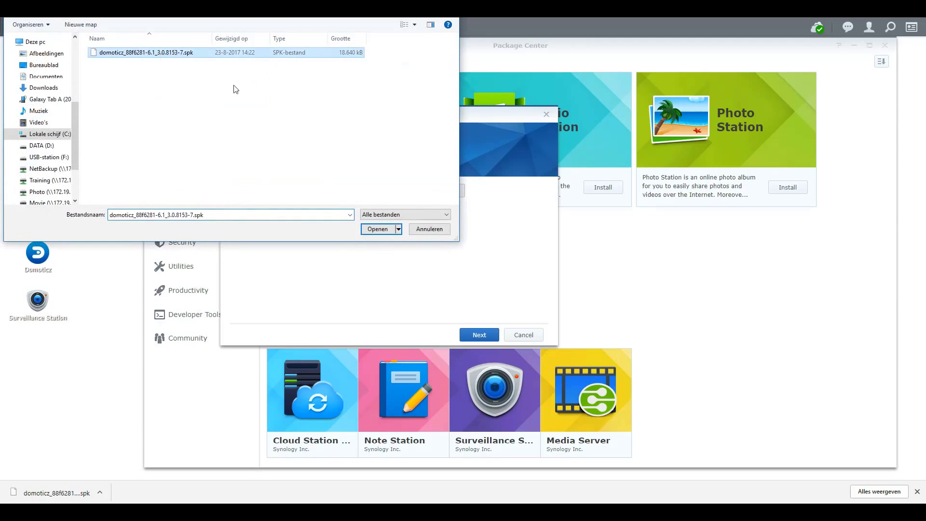
left_click(378, 228)
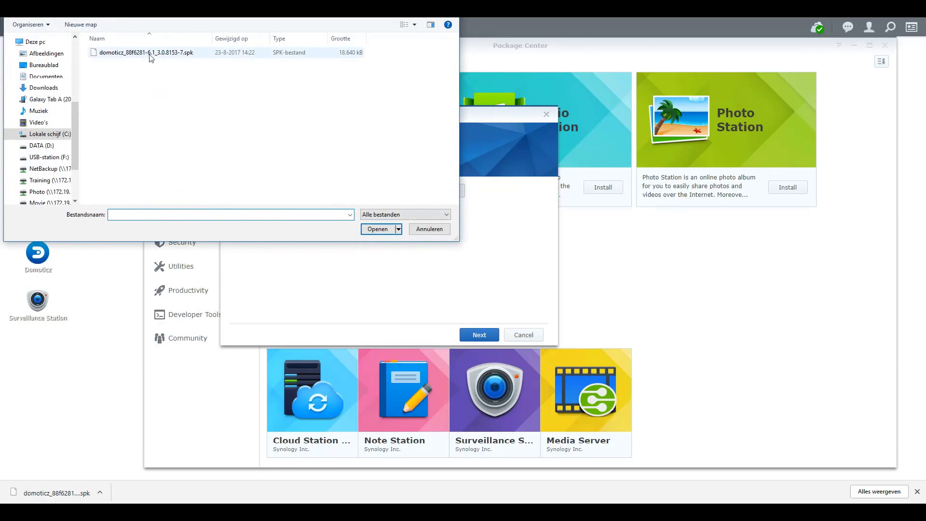
left_click(140, 53)
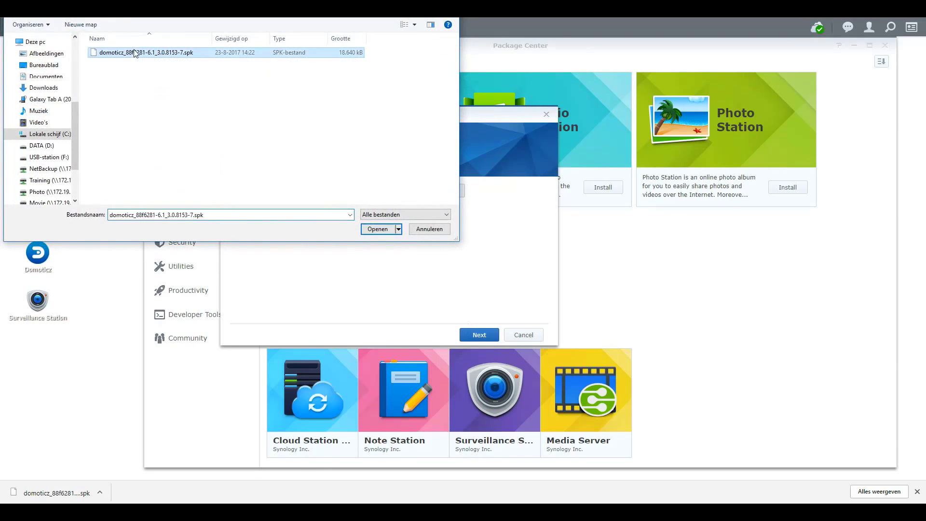
left_click(377, 229)
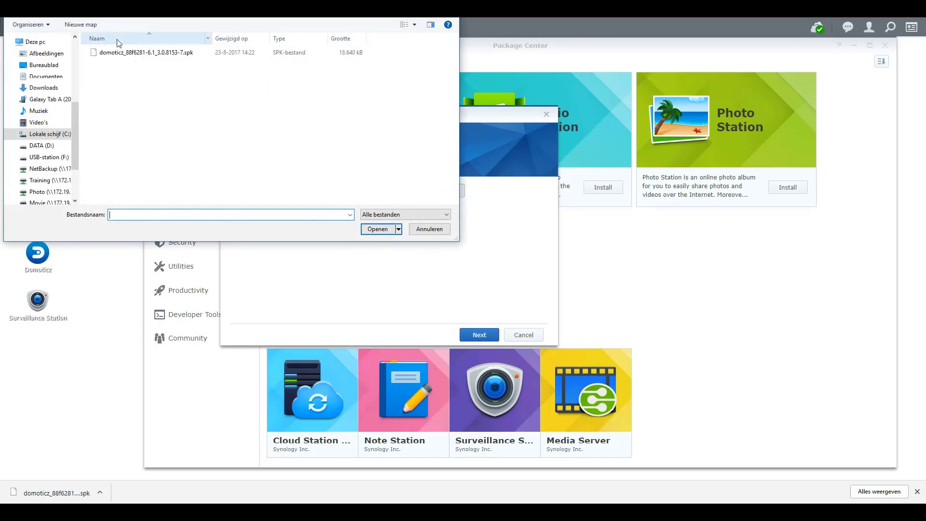
double_click(121, 53)
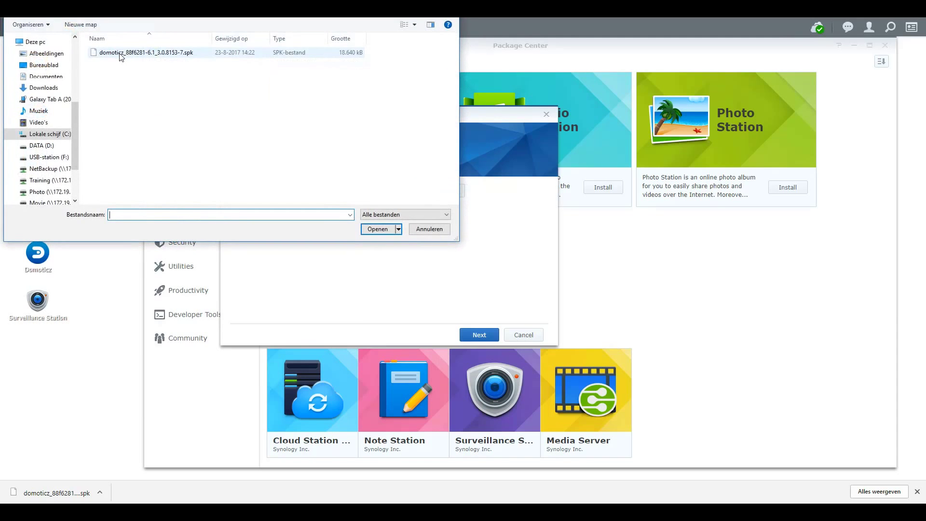
double_click(120, 54)
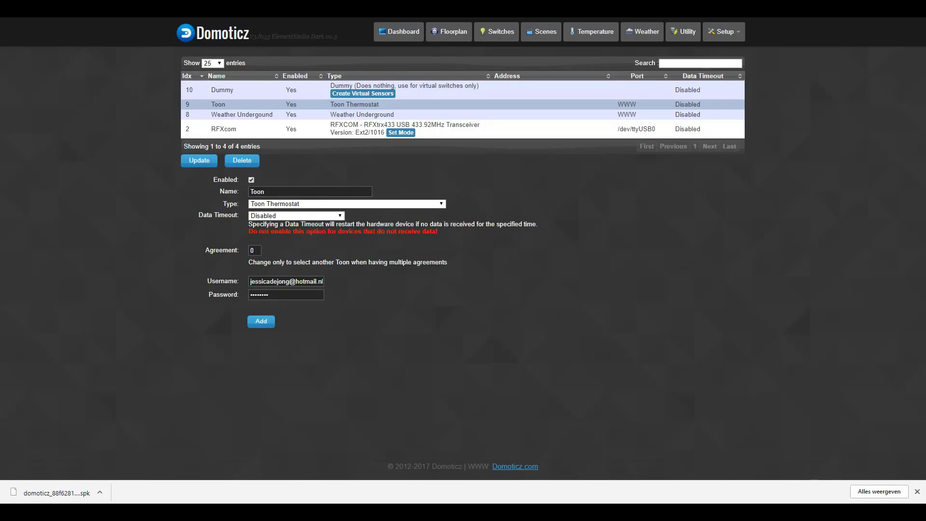
Show the Dashboard with Tuin Waterval on and living room at 22.1° C
left_click(397, 35)
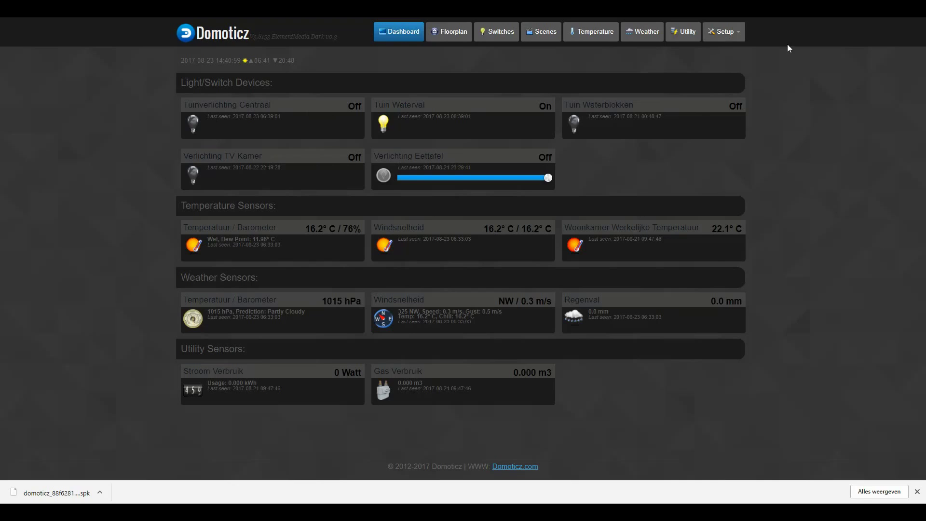
left_click(733, 37)
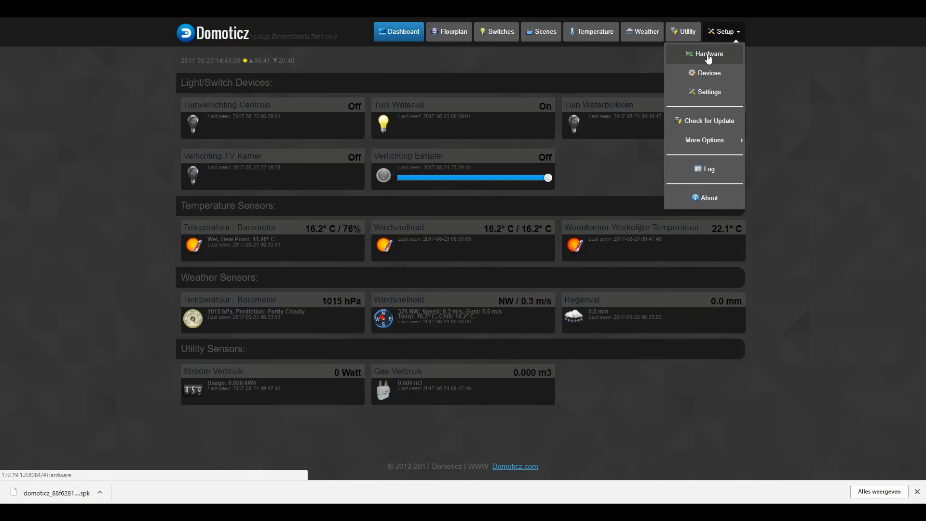
Go to Setup > Hardware and enter 'RFXcom' as the new hardware's name
left_click(708, 55)
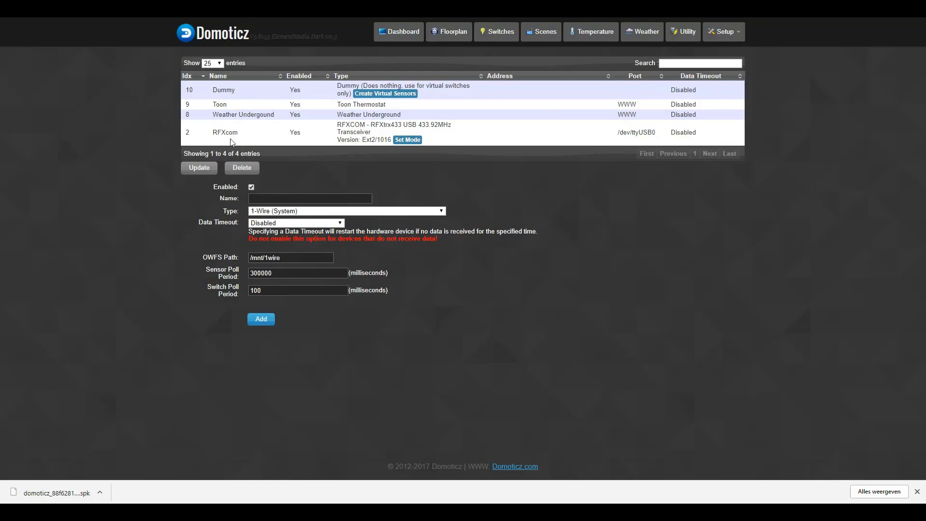
left_click(265, 199)
type("RFXcom")
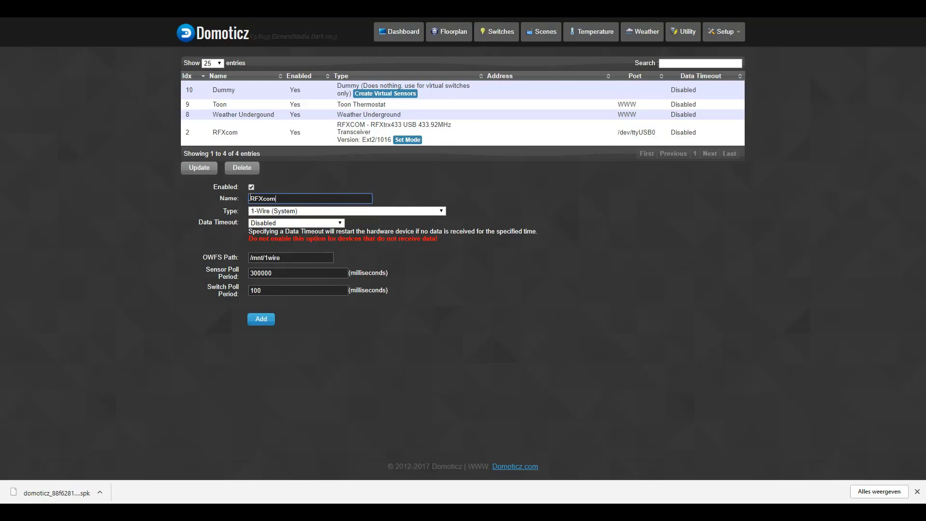
Choose type RFXCOM - RFXtrx433 USB 433.92MHz Transceiver with serial port /dev/ttyUSB0
left_click(440, 212)
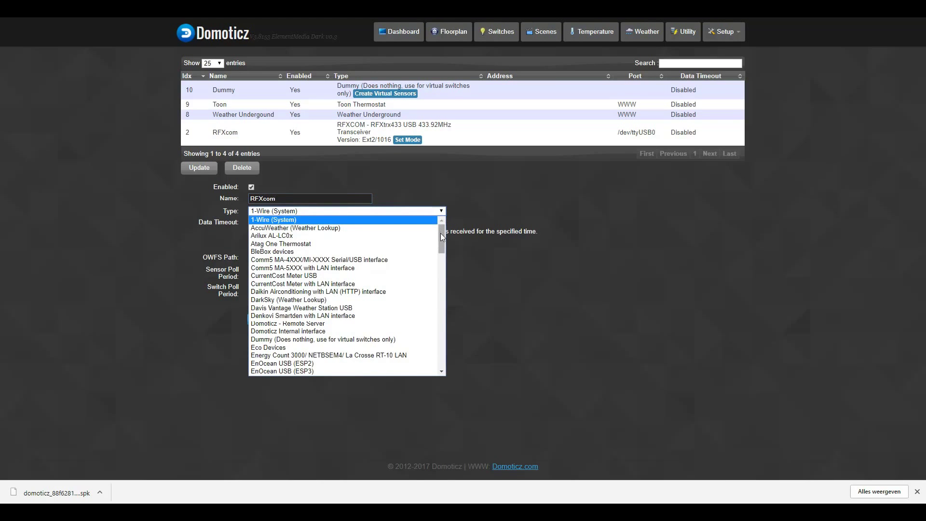
left_click_drag(441, 233, 447, 335)
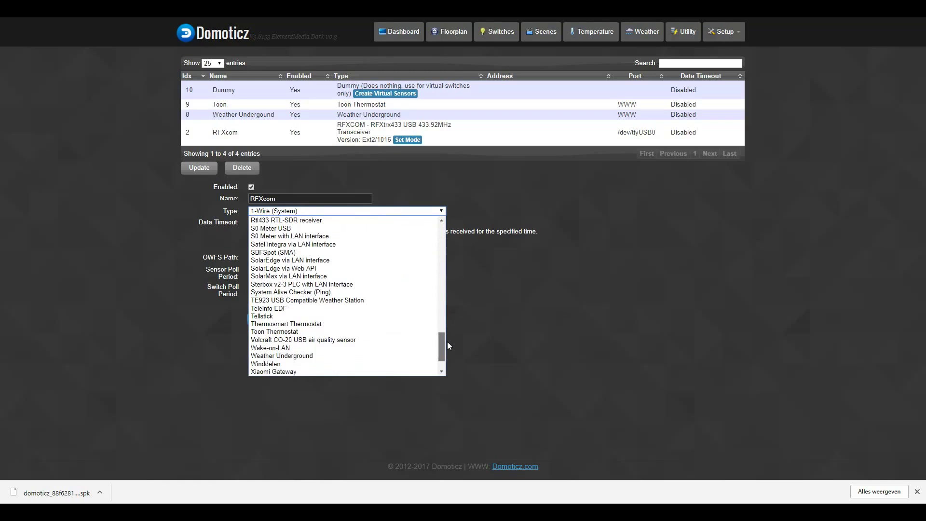
left_click_drag(447, 341, 447, 328)
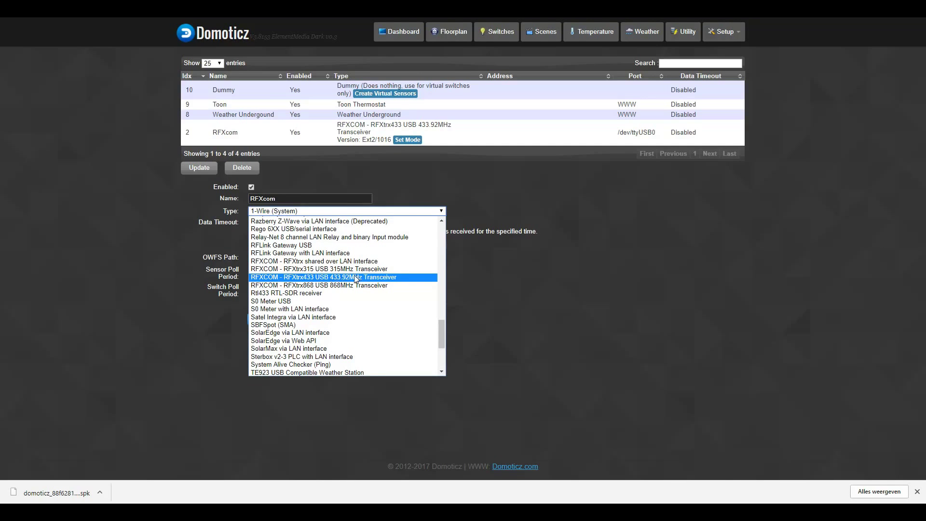
left_click(356, 278)
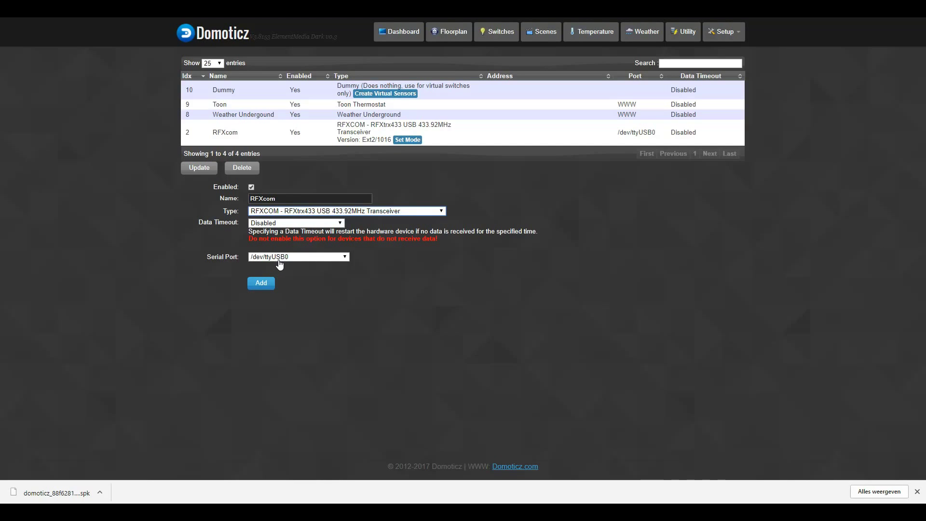
left_click(345, 259)
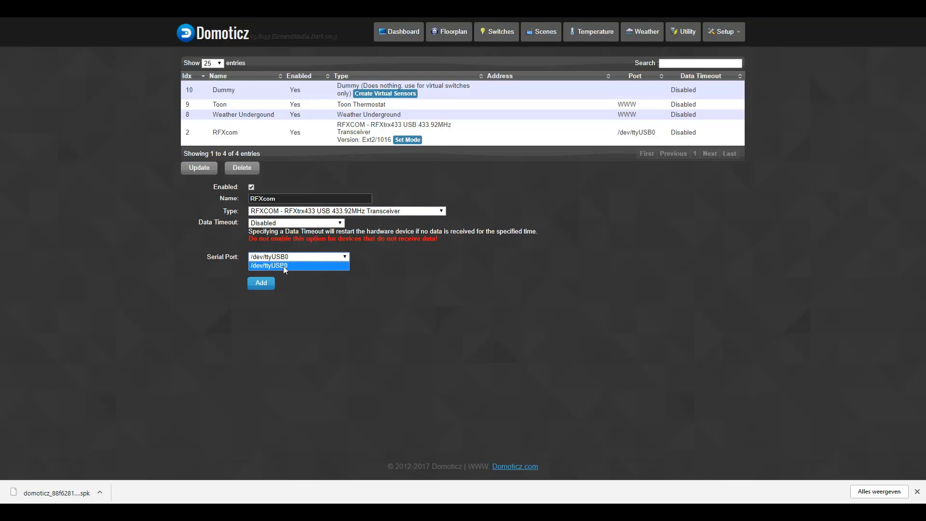
left_click(373, 266)
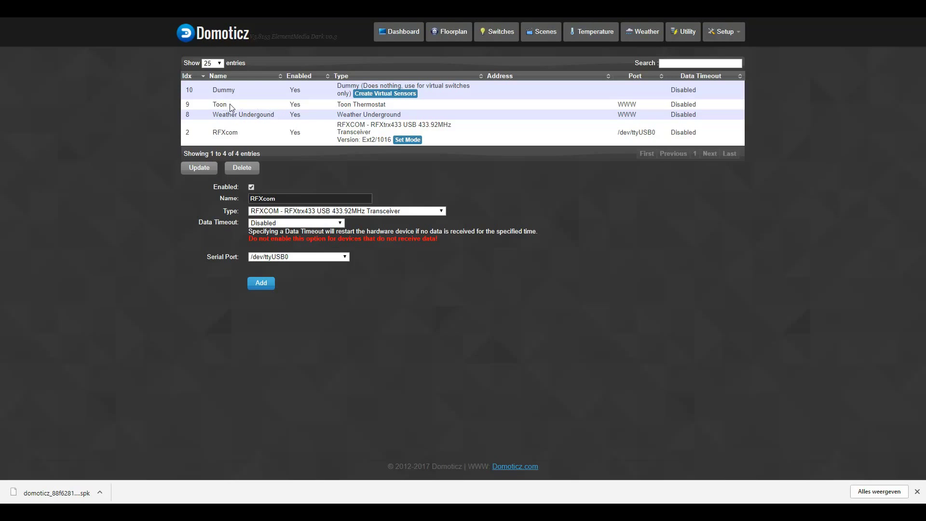
Show the Toon entry's settings: Toon Thermostat, Agreement 0, Data Timeout Disabled
left_click_drag(227, 106, 213, 106)
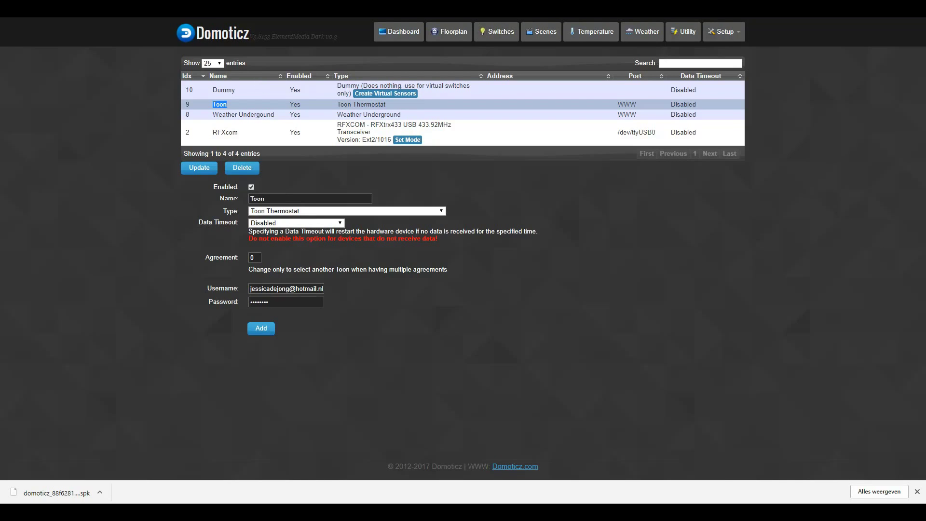
Browse the Switches, Weather, Temperature, Scenes (Waterval, Afwezig) and Floorplan pages, then return to Dashboard
left_click(498, 34)
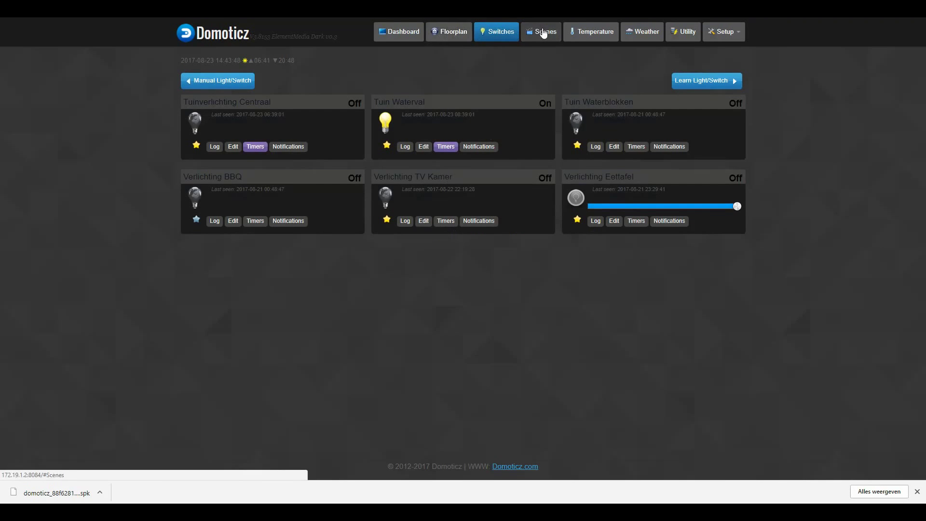
left_click(640, 33)
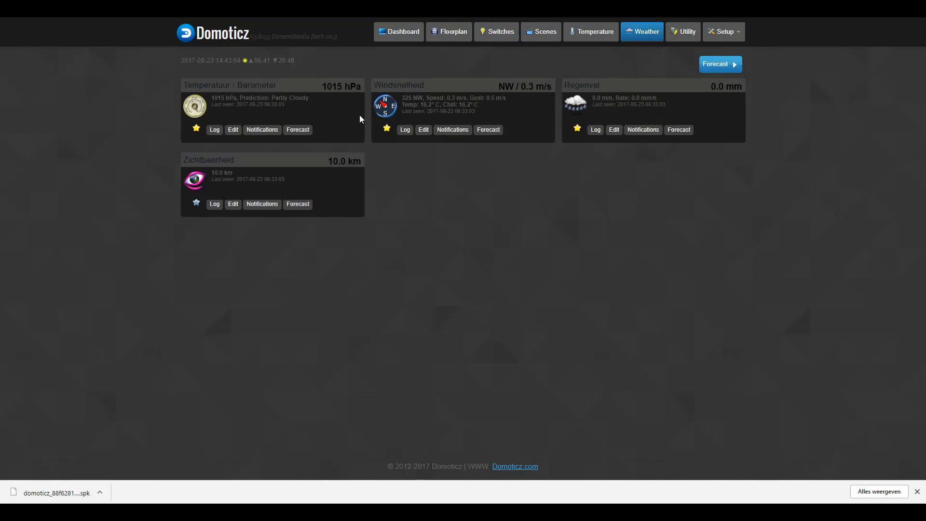
left_click(600, 32)
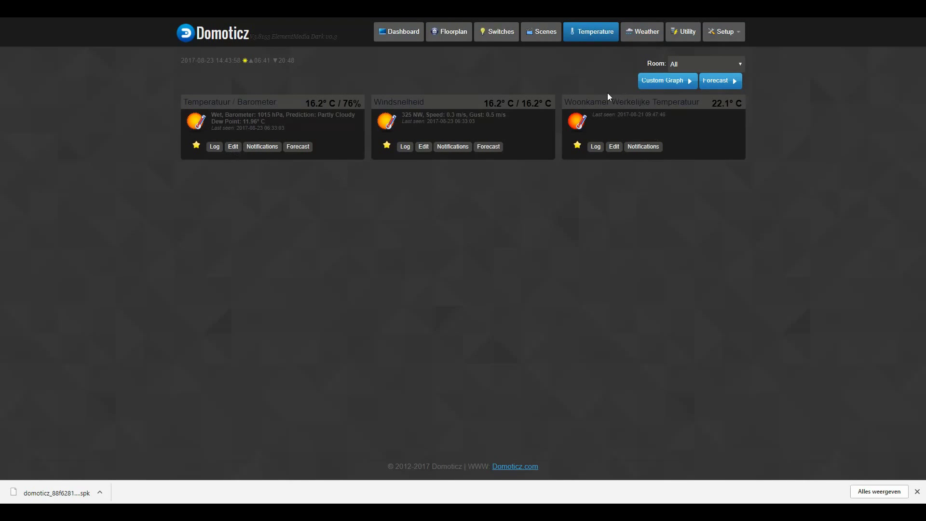
left_click(544, 34)
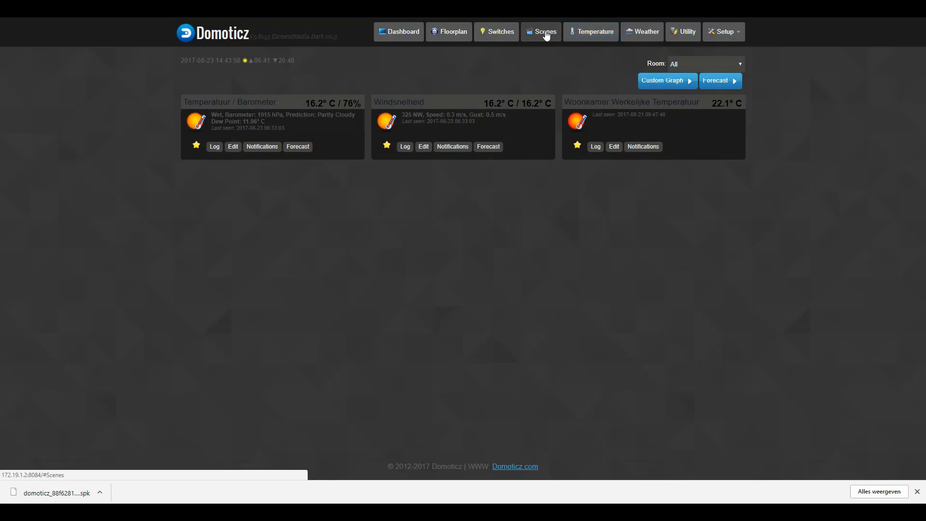
left_click(496, 34)
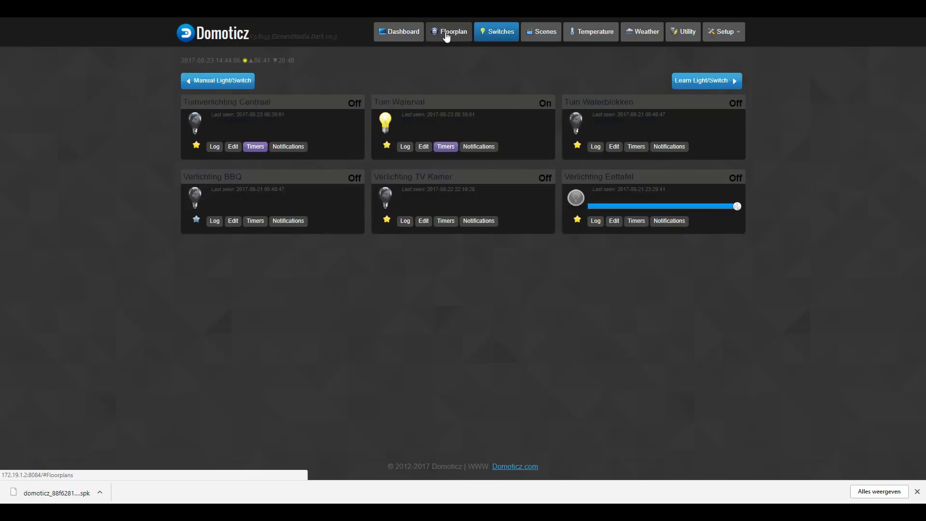
left_click(444, 35)
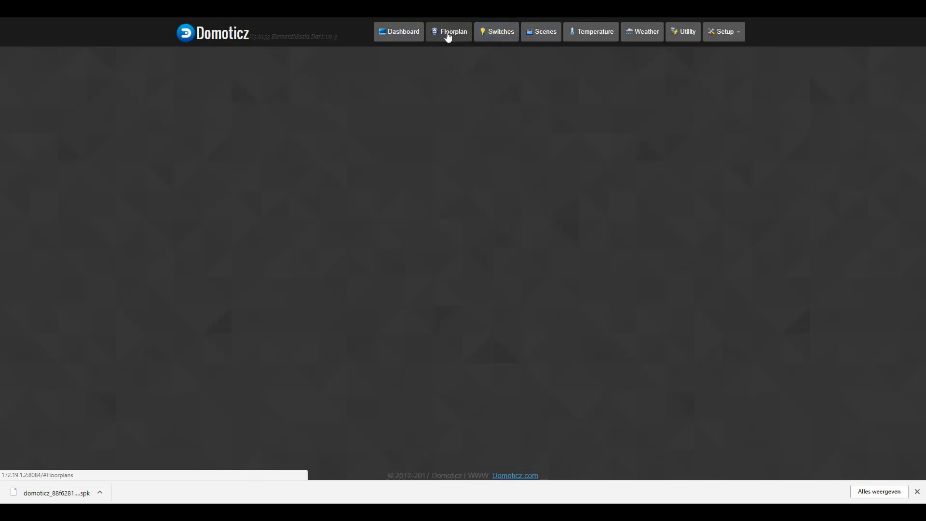
left_click(406, 33)
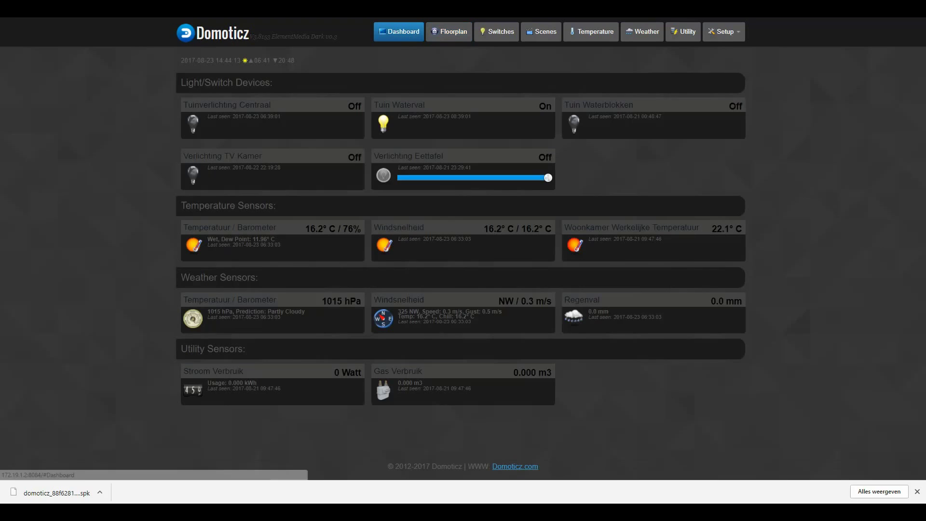